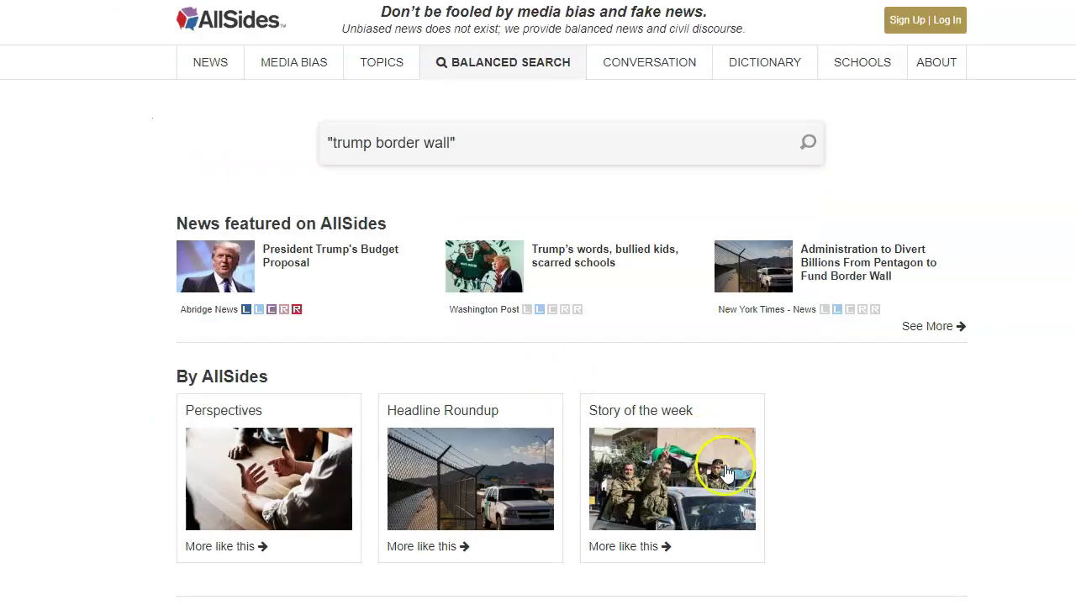
Step: Look over the AllSides balanced search results for "trump border wall" and the headlines on the news aggregator page
scroll(725, 473, down, 3)
scroll(728, 472, up, 1)
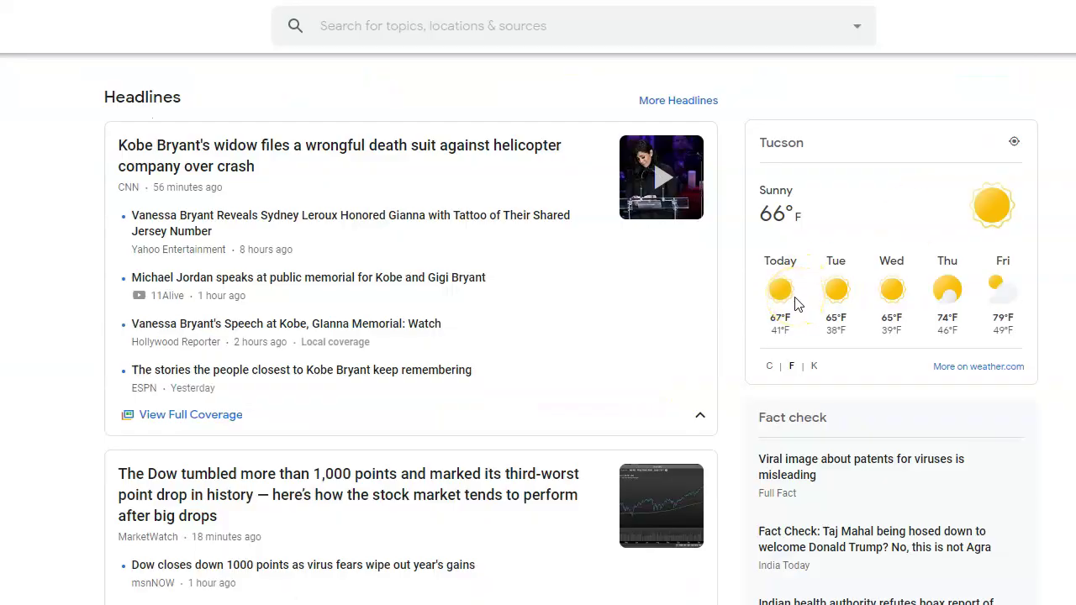
scroll(797, 303, down, 4)
scroll(799, 311, down, 6)
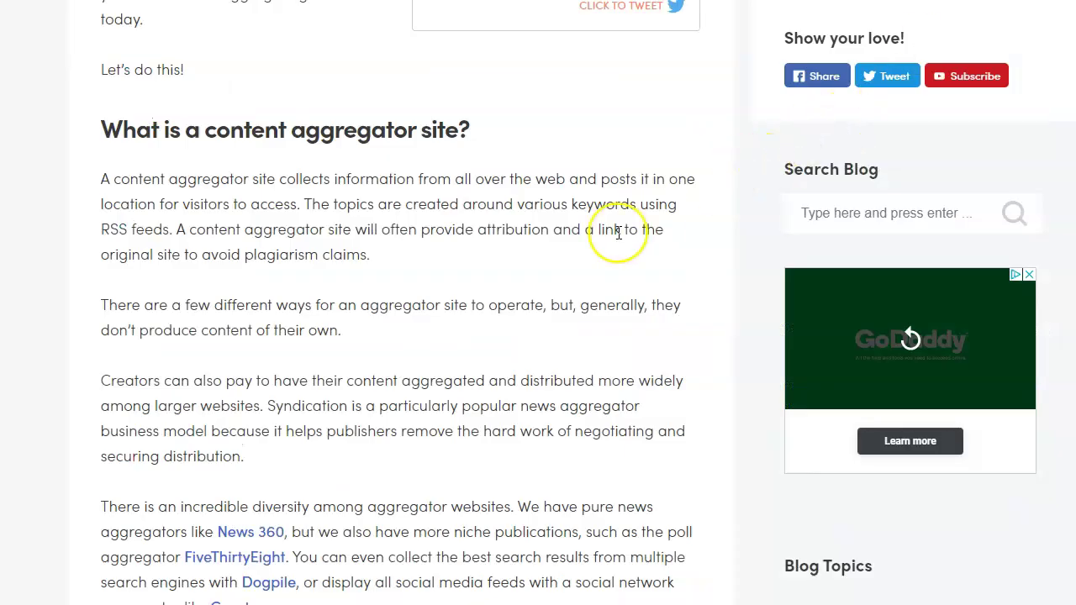
Step: Read the blog article on content aggregator sites and its list of the best news aggregator websites of 2020, from Feedly to Metacritic
scroll(619, 233, down, 10)
scroll(618, 233, down, 11)
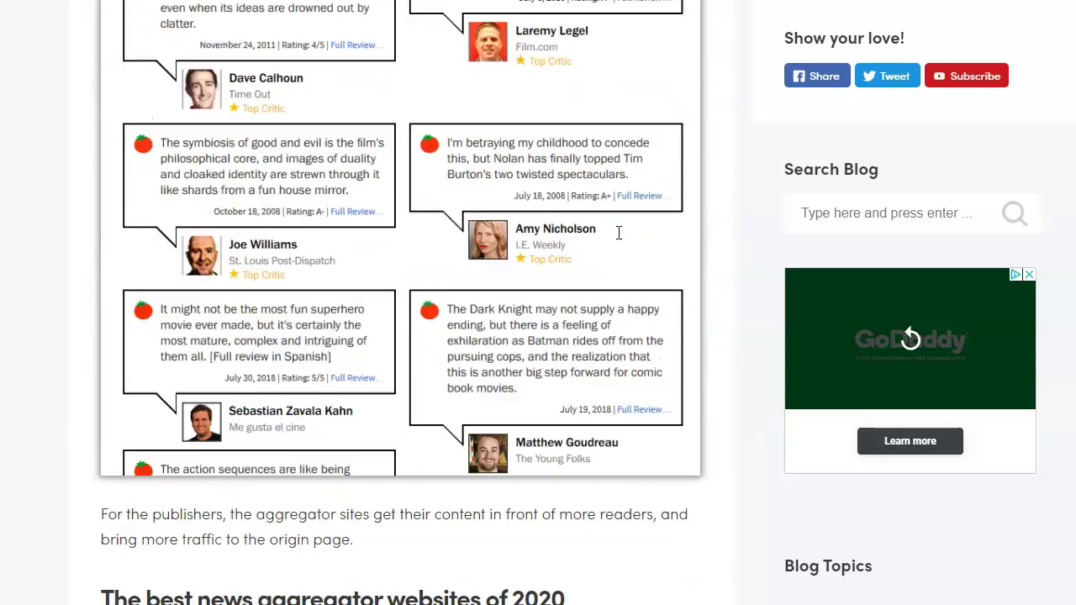
scroll(619, 240, down, 1)
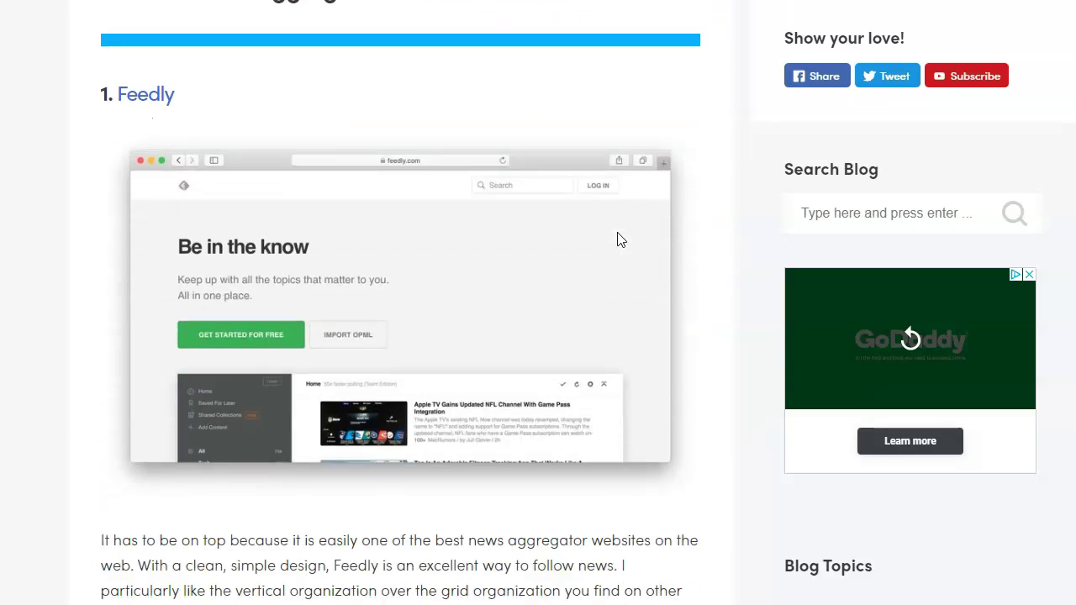
scroll(622, 241, down, 11)
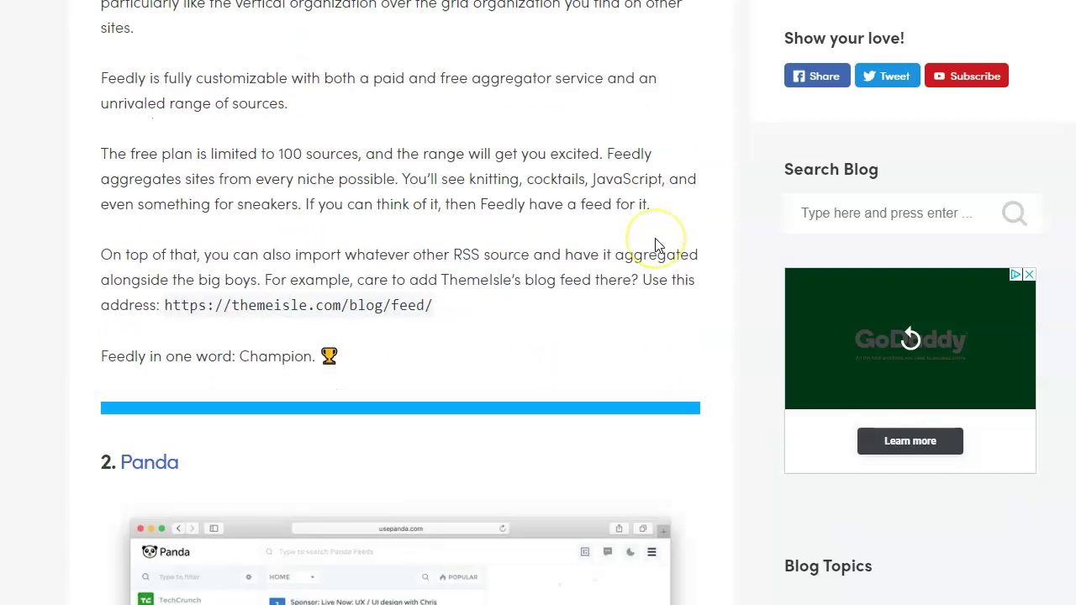
scroll(659, 245, down, 9)
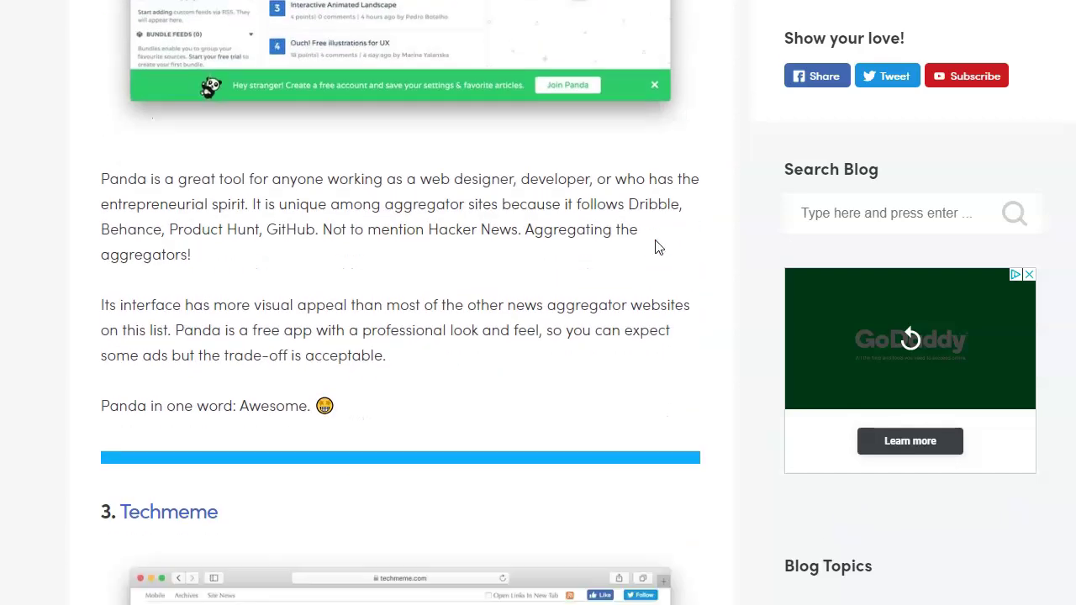
scroll(659, 246, down, 1)
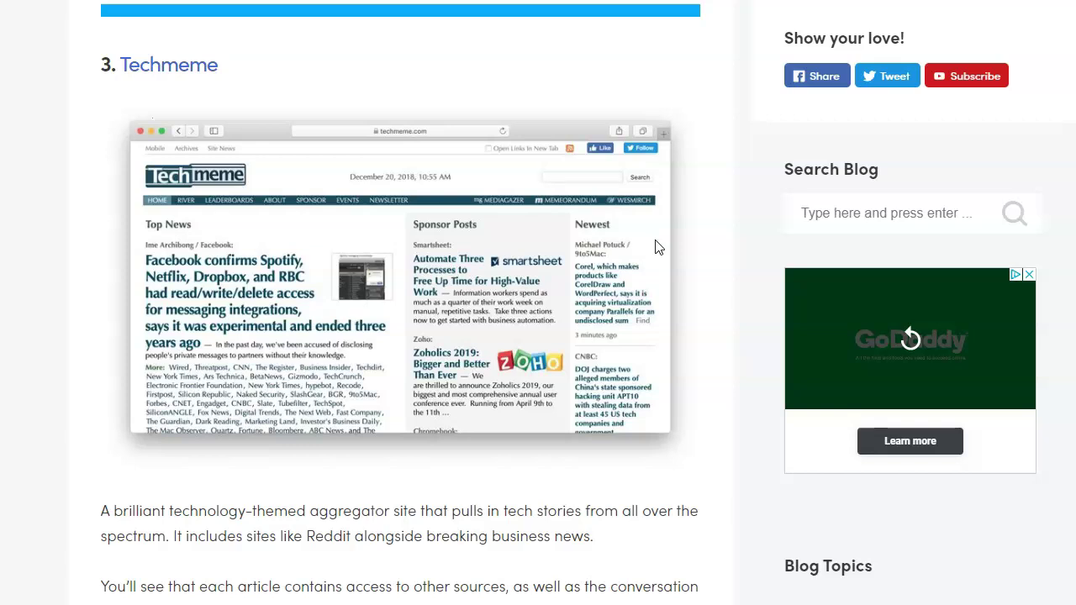
scroll(658, 248, down, 9)
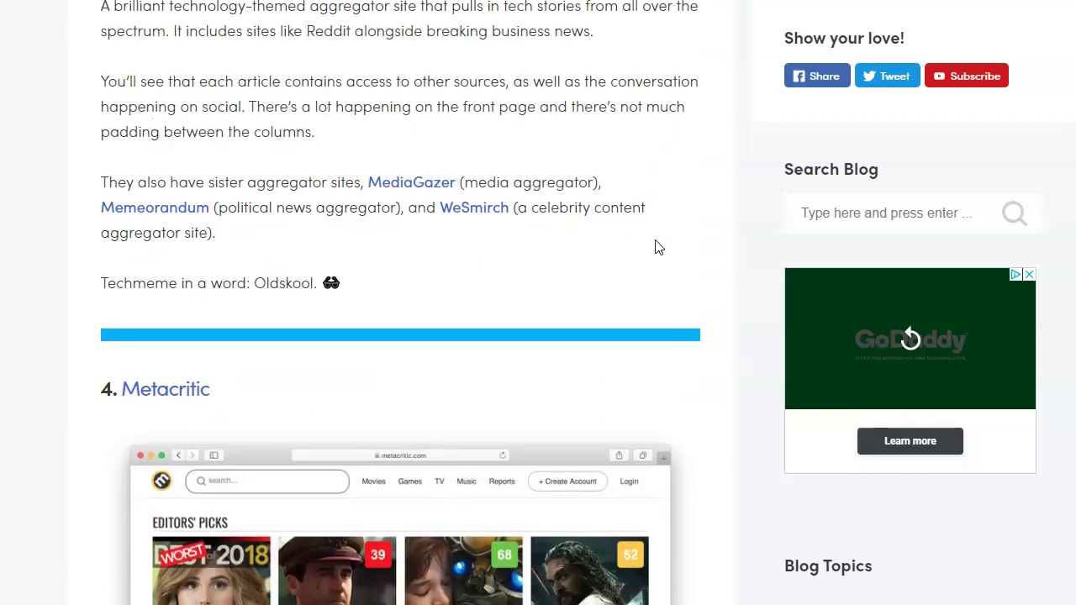
scroll(659, 247, down, 10)
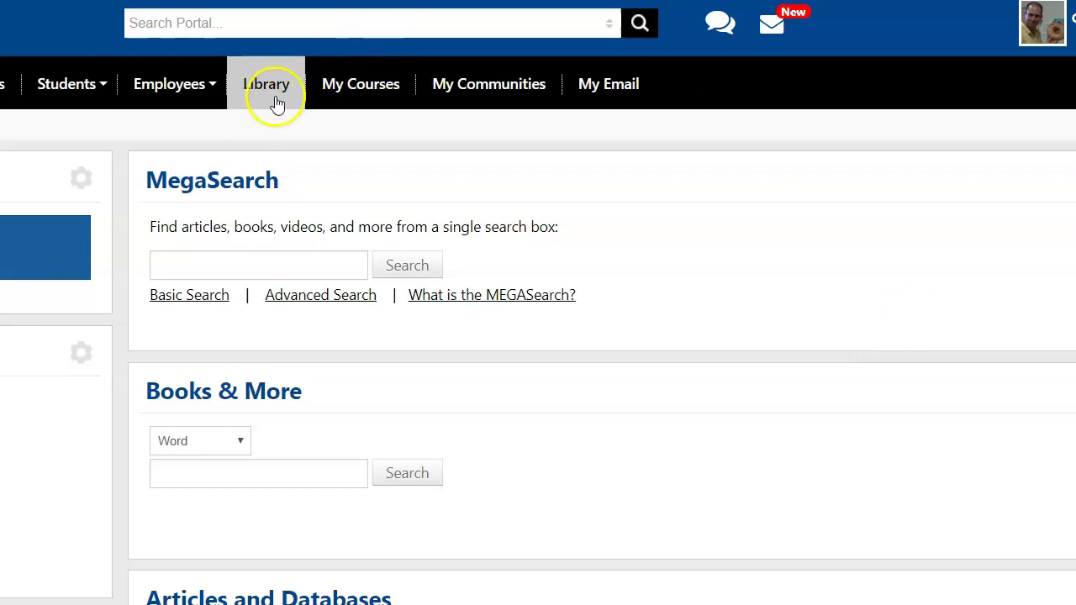
Step: Go directly to the ProQuest News & Newspapers database from the library page's Articles and Databases section
scroll(677, 247, down, 5)
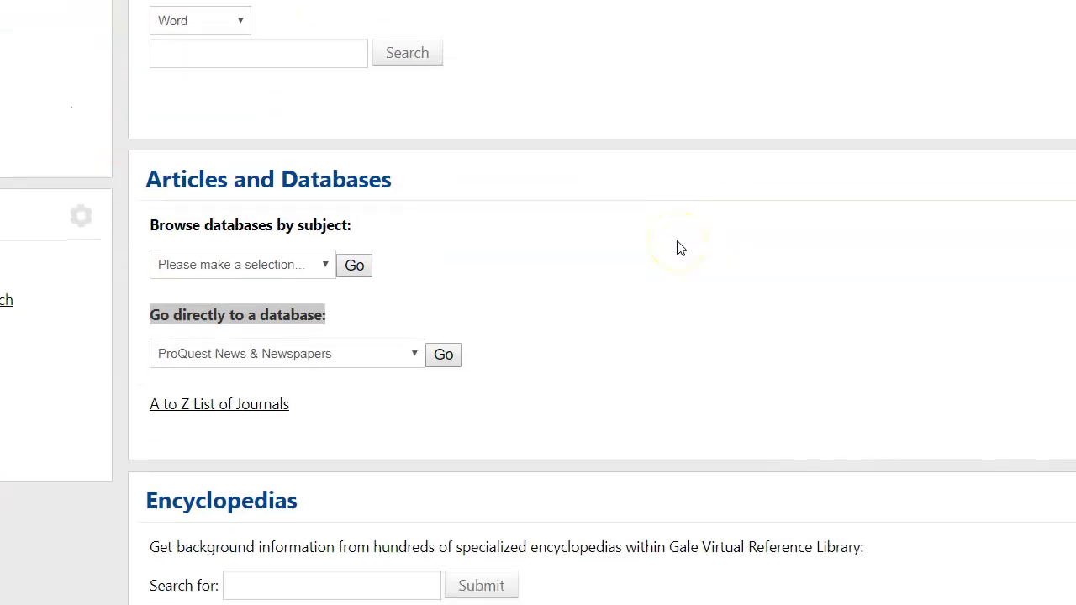
click(353, 312)
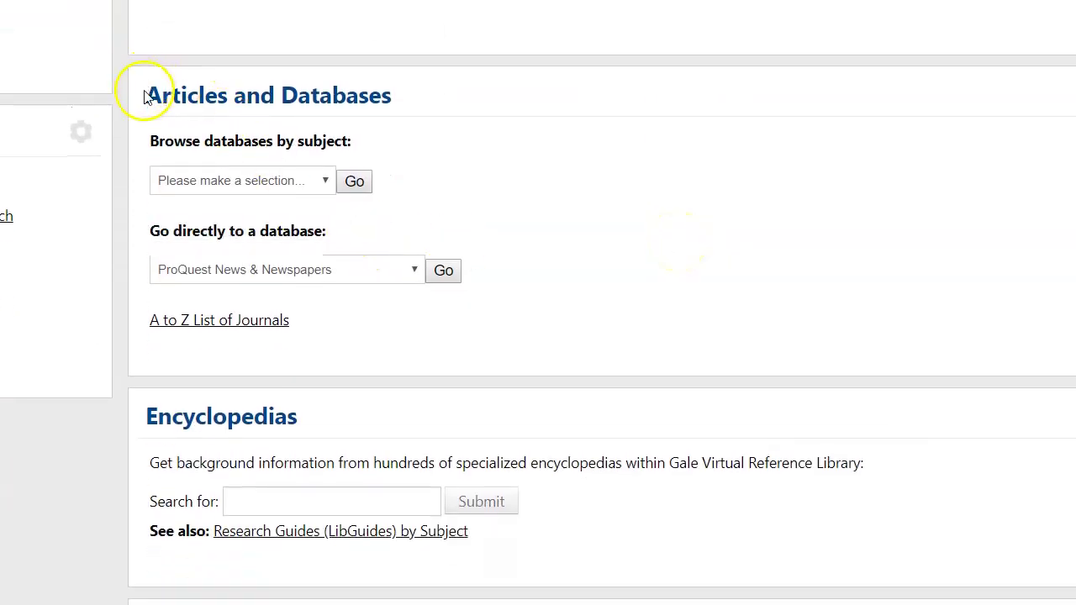
drag(145, 97, 455, 98)
click(344, 234)
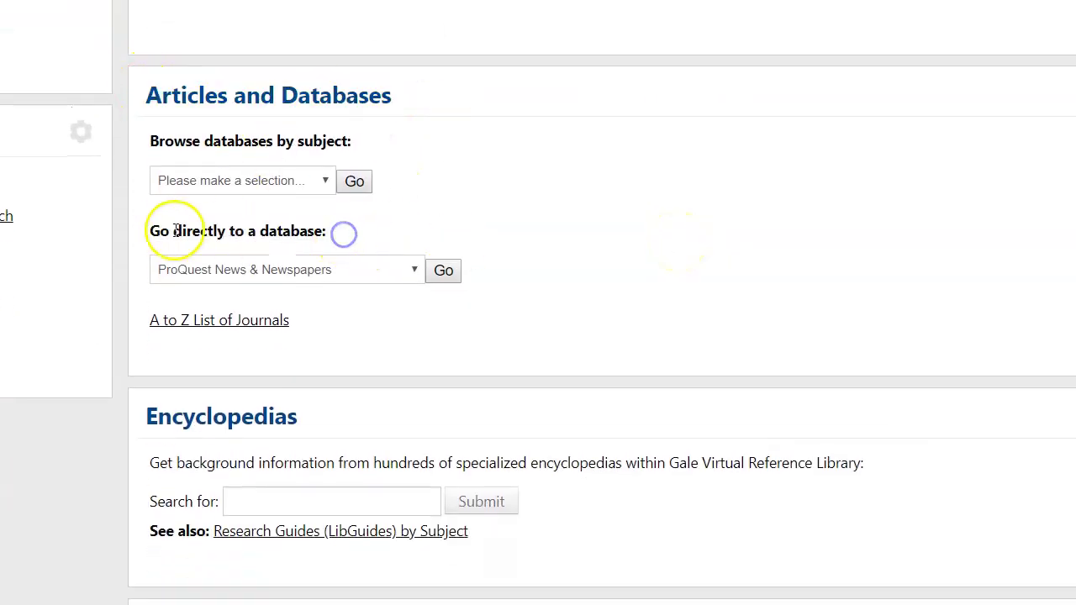
drag(149, 229, 344, 233)
click(379, 228)
click(195, 270)
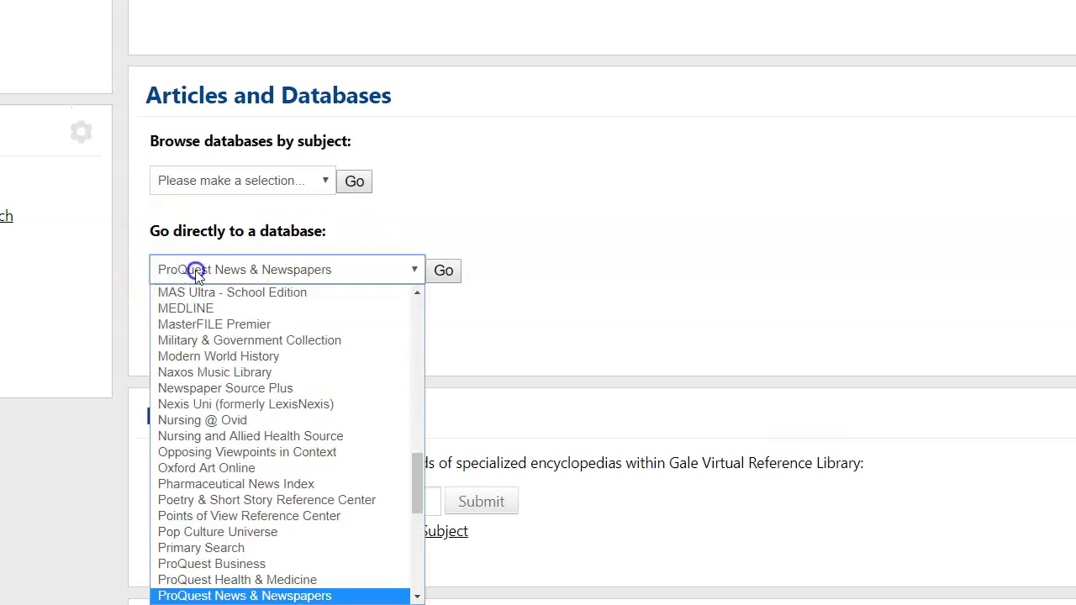
click(459, 277)
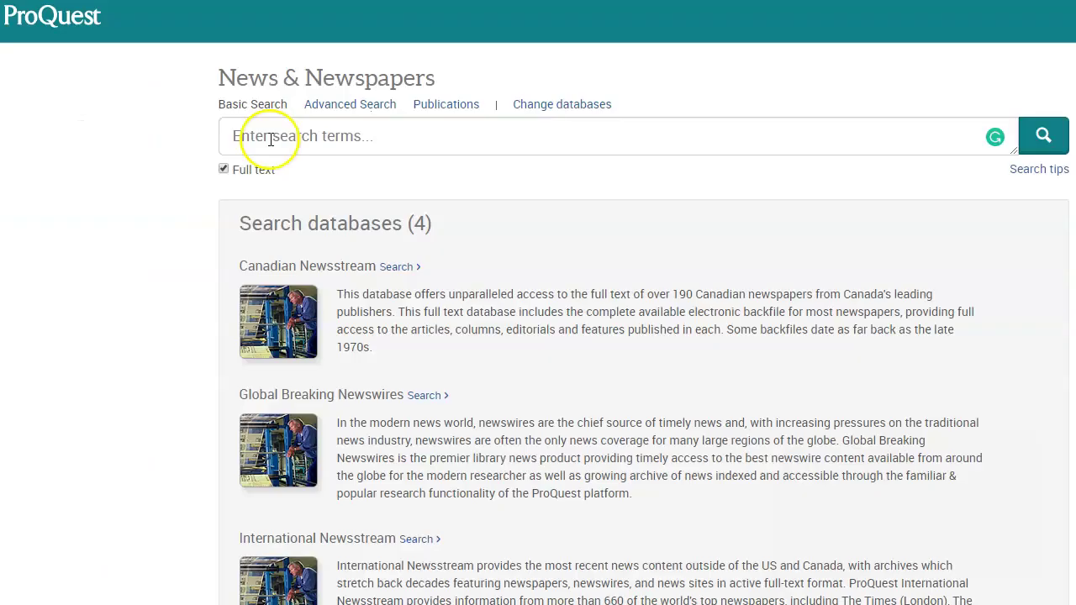
Step: Search the full-text news databases for "Bloomberg News’s Dilemma: How to Cover a Boss Seeking the Presidency"
click(396, 138)
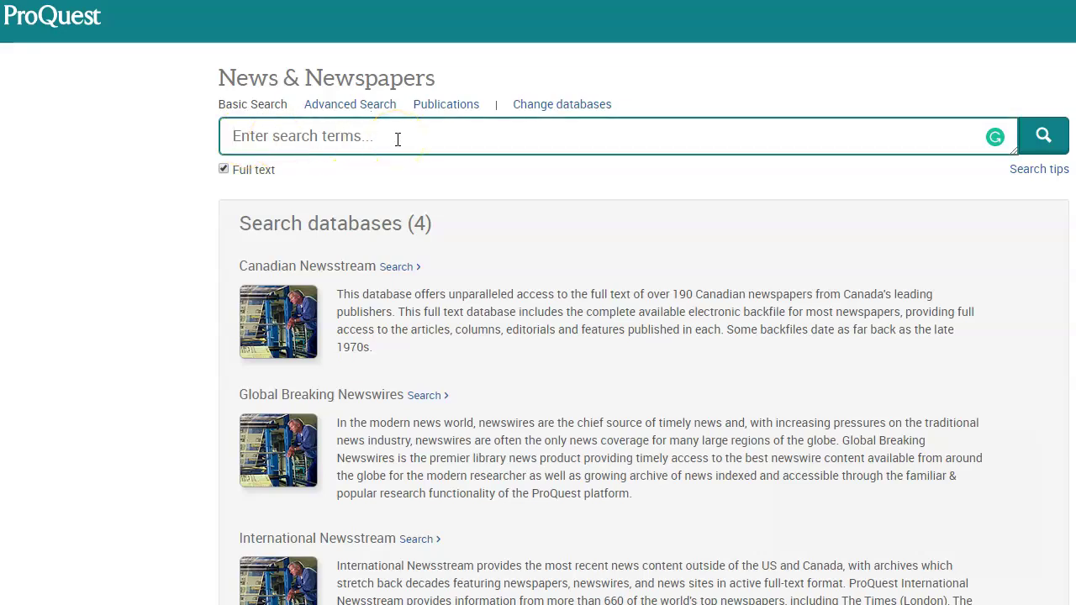
text(Bloomberg News’s Dilemma: How to Cover a Boss Seeking the Presidency)
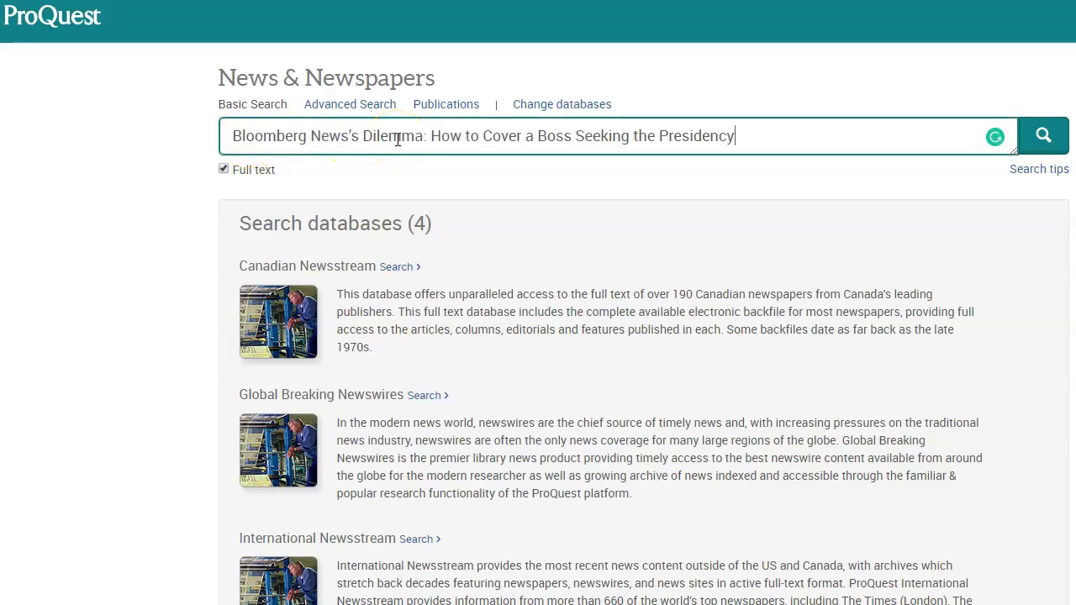
click(1042, 138)
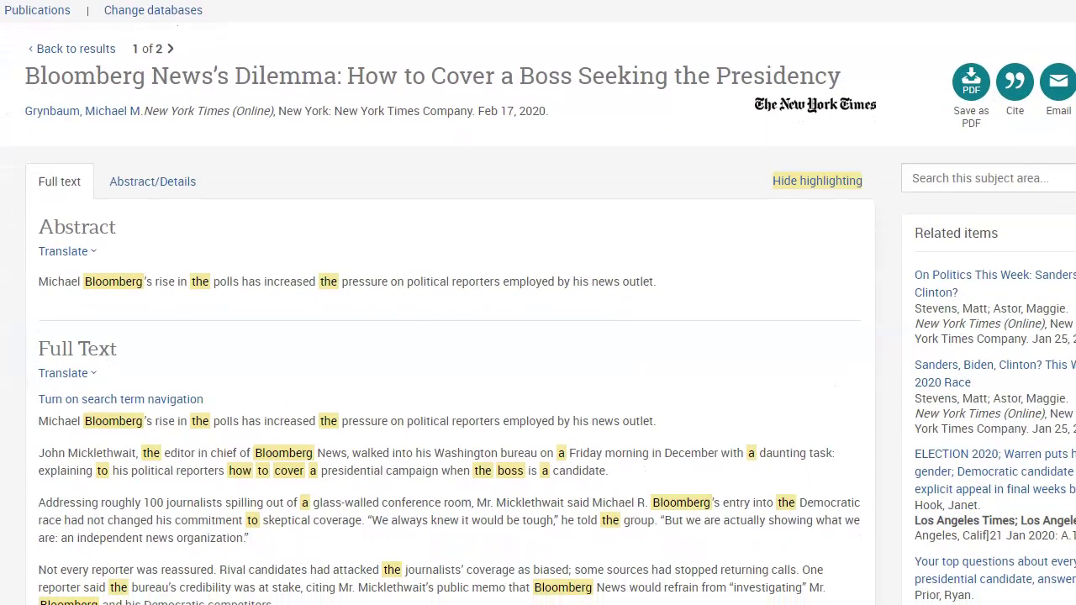
Step: Open the article's email form and include bibliographic citations at the end in APA 6th - American Psychological Association, 6th Edition style
scroll(573, 194, down, 1)
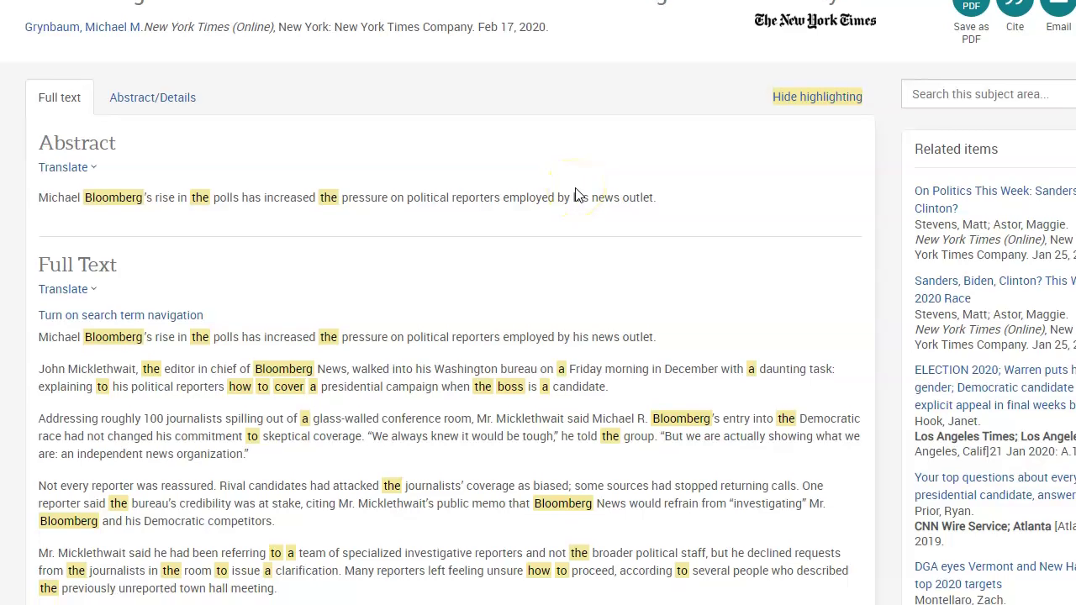
scroll(620, 193, up, 1)
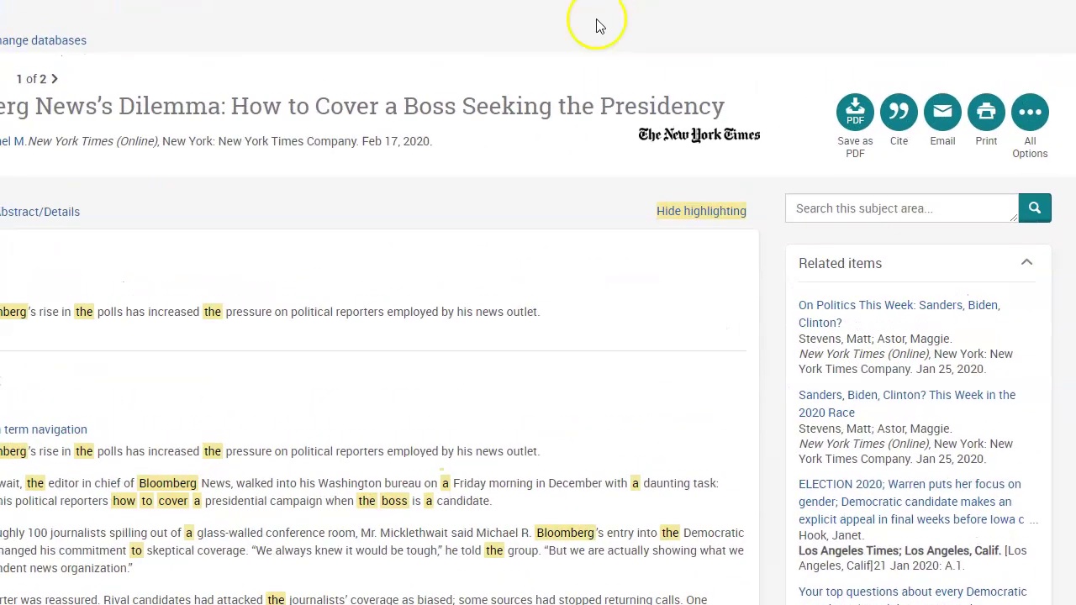
click(945, 118)
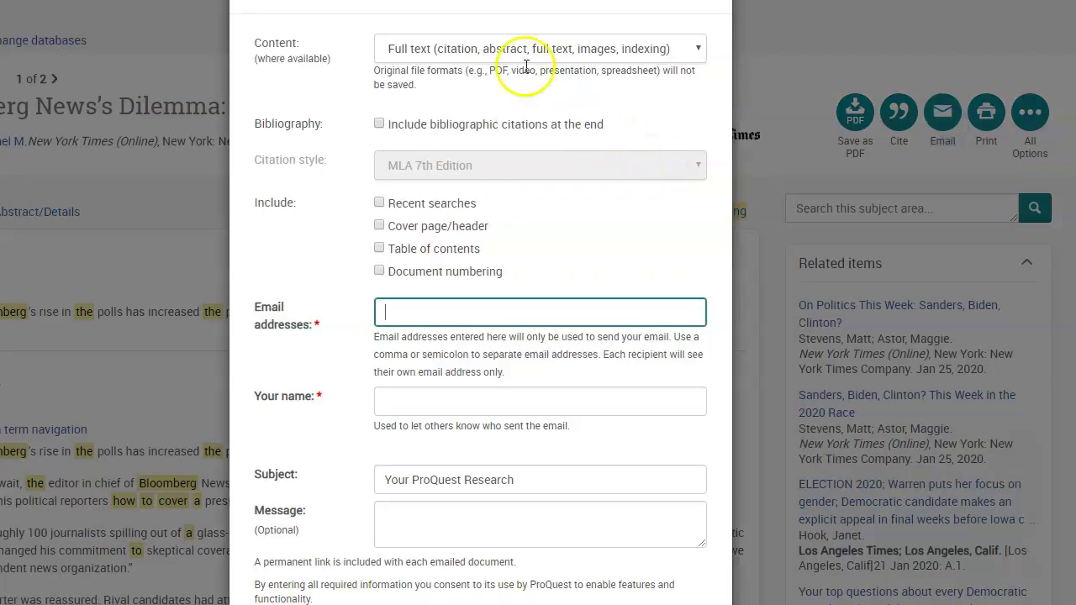
click(478, 49)
click(477, 49)
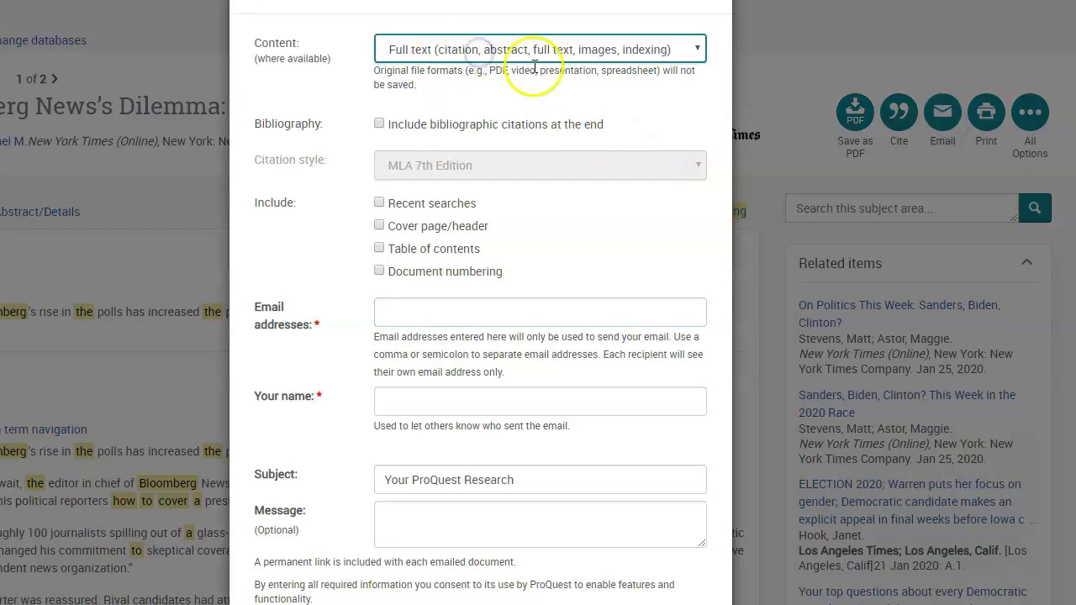
click(379, 123)
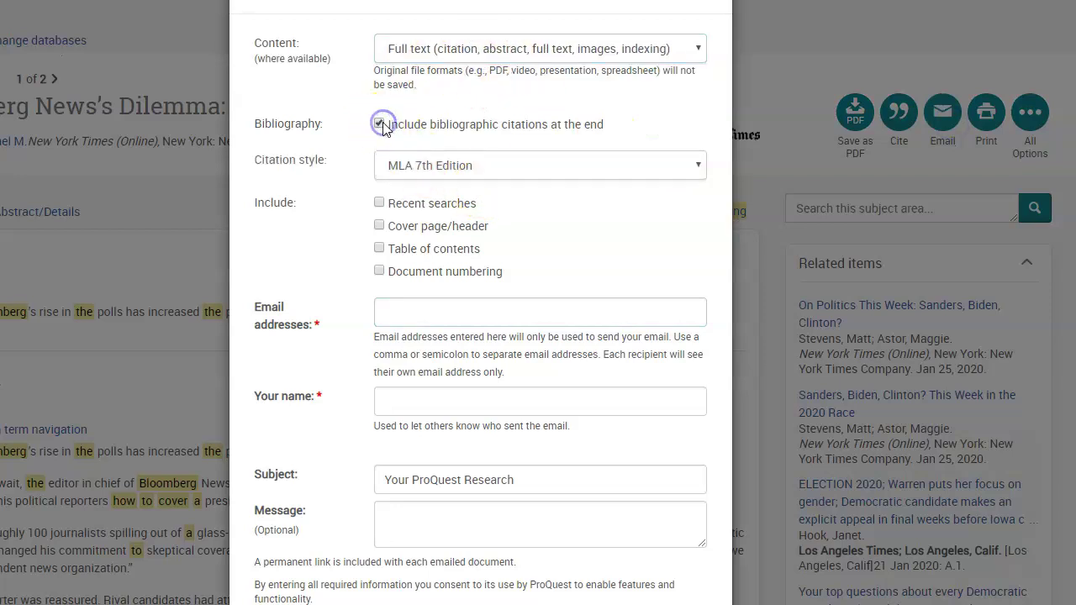
click(435, 172)
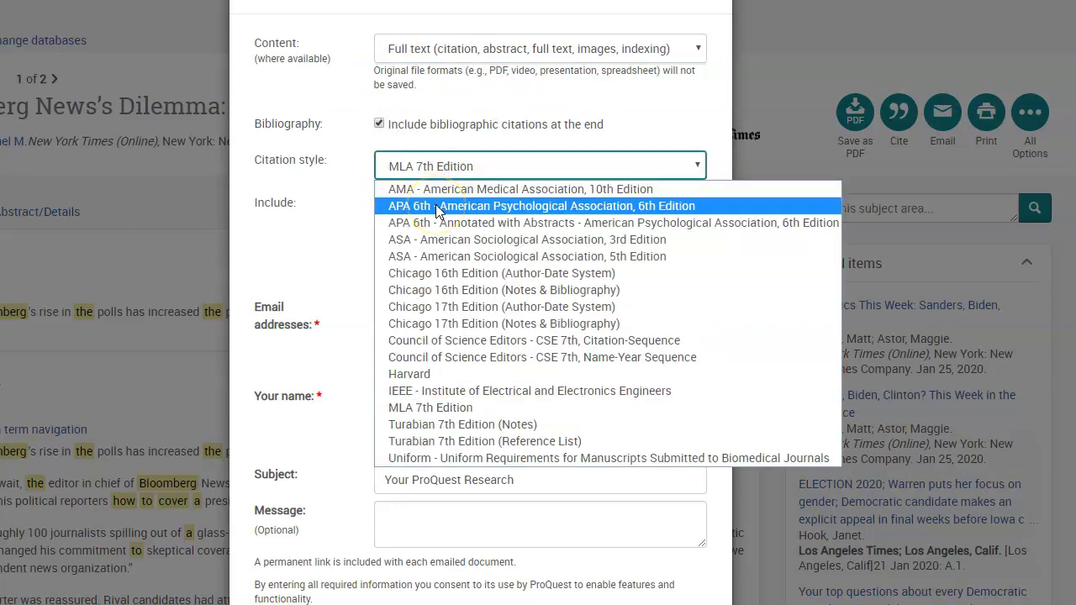
click(437, 210)
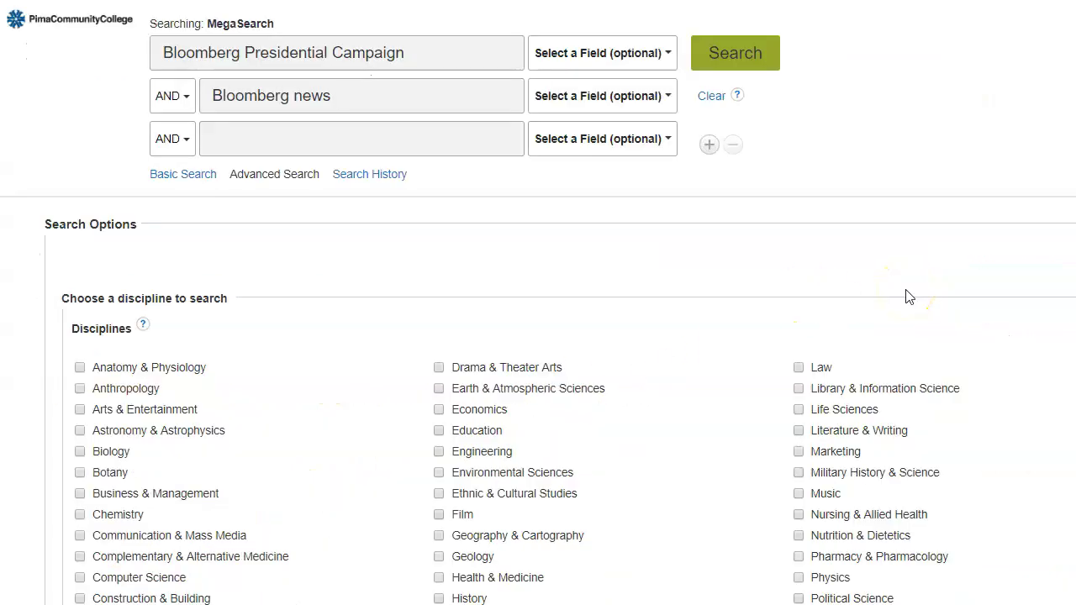
Step: Run the advanced MegaSearch for "Bloomberg Presidential Campaign" AND "Bloomberg news" and look over the first results
click(734, 60)
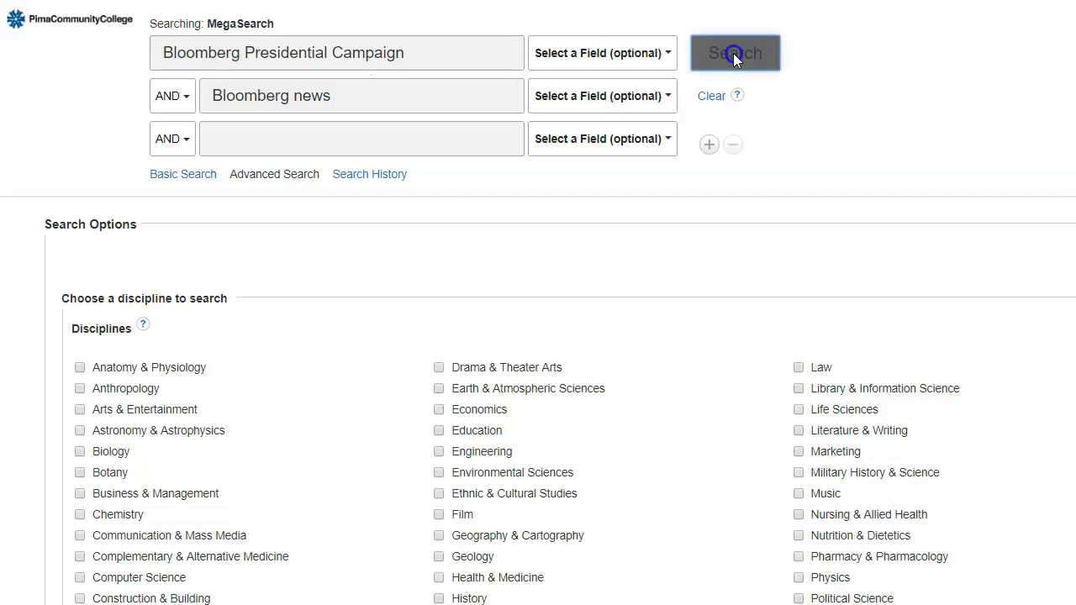
click(838, 101)
click(875, 173)
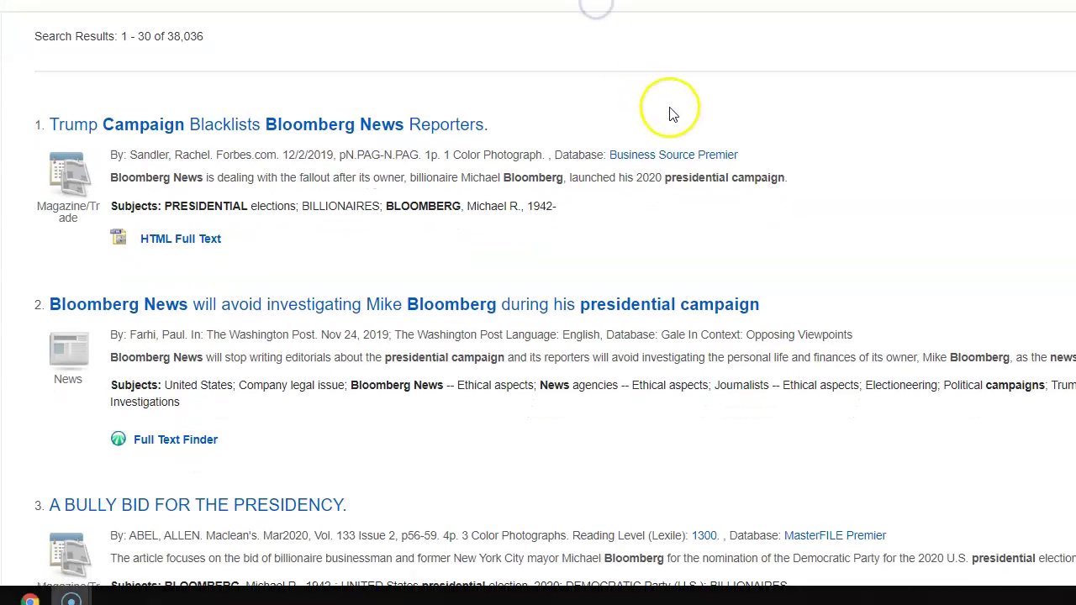
scroll(689, 112, down, 1)
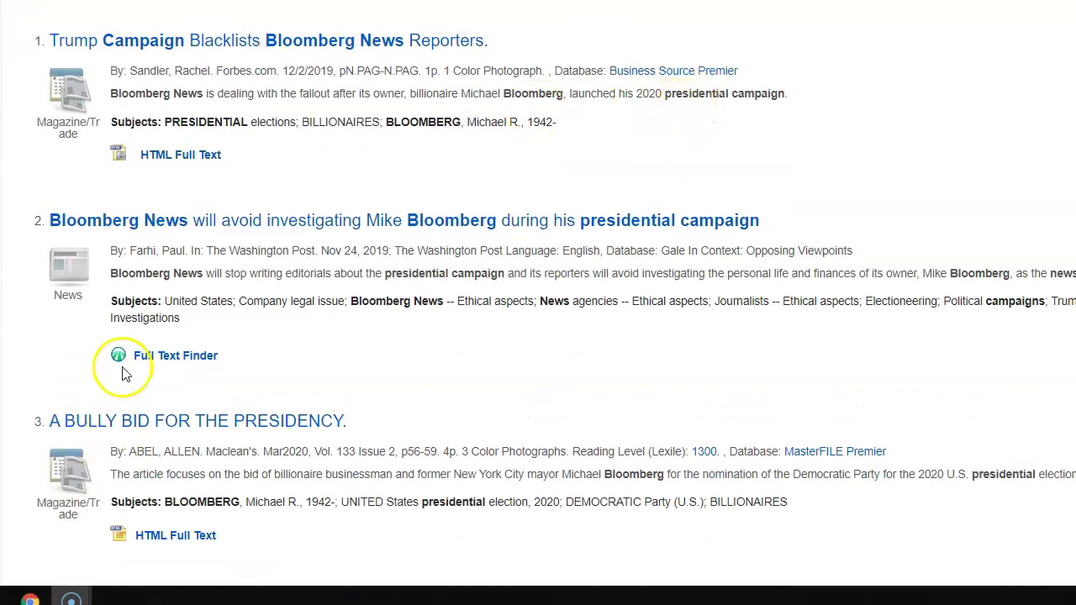